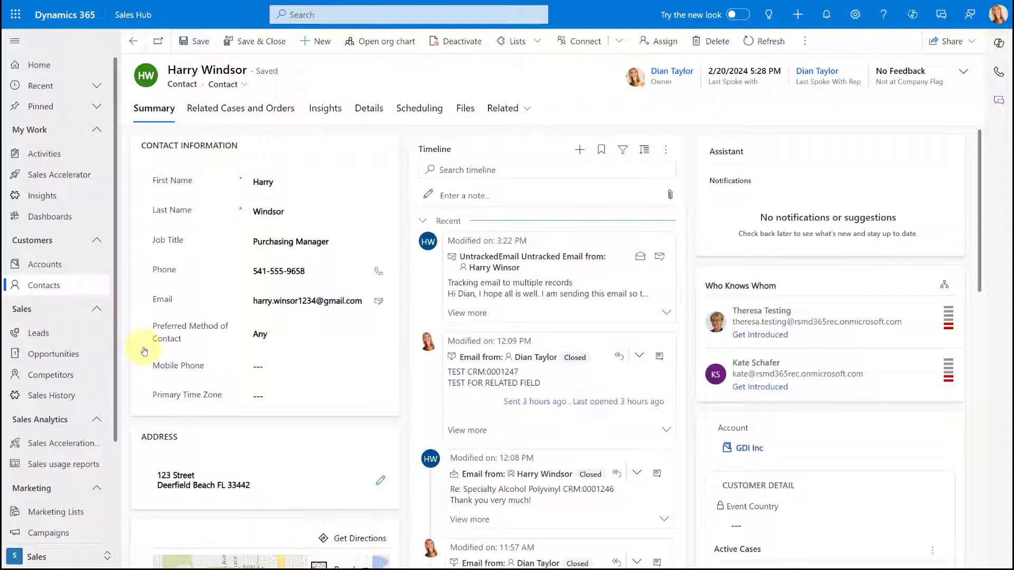
# Open the TEST CRM:0001247 email from the contact's timeline in full-screen view.
pyautogui.click(659, 358)
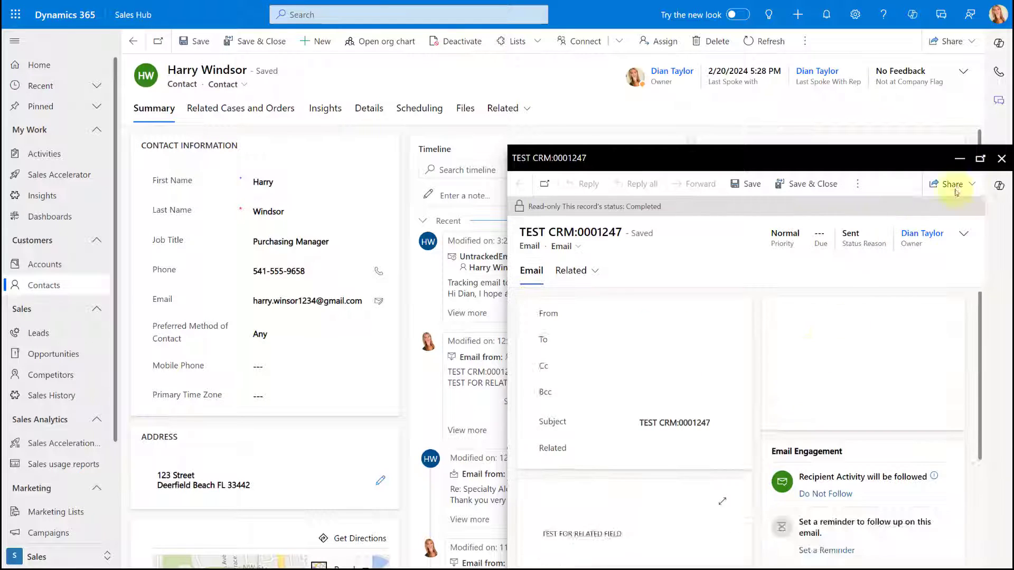
pyautogui.click(979, 158)
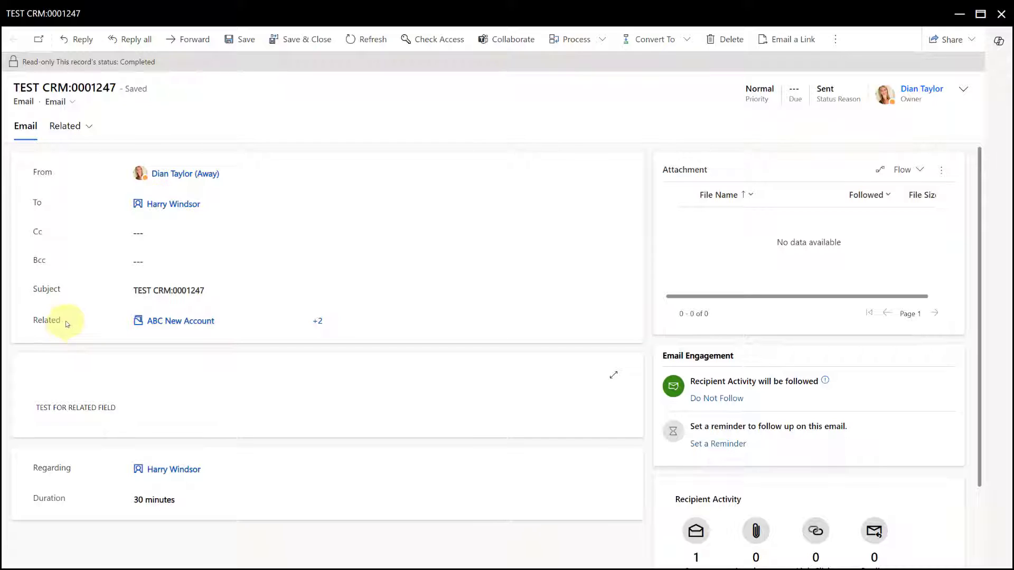
# Reveal all three records in the email's Related field by expanding its +2 badge.
pyautogui.click(230, 321)
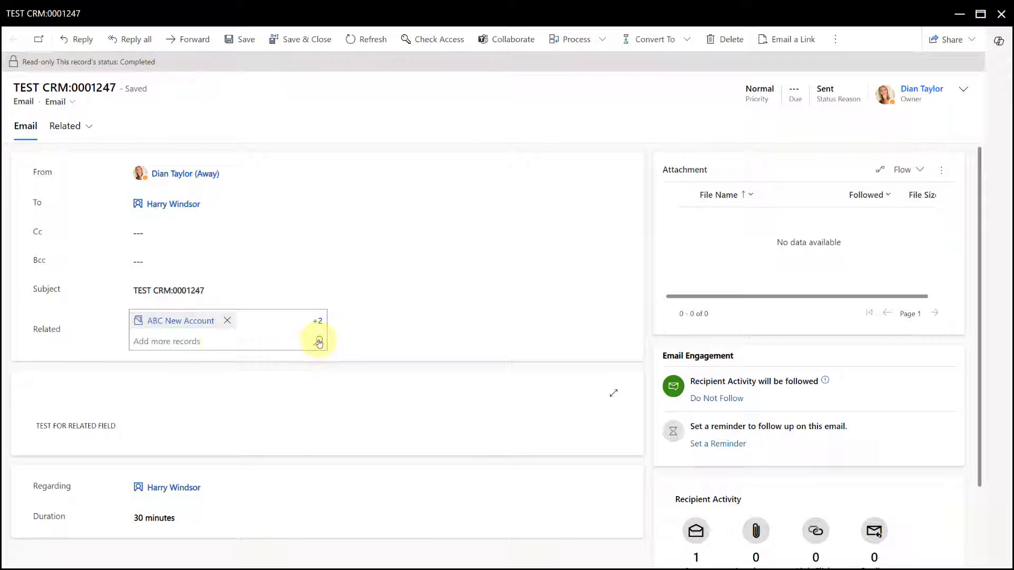
pyautogui.click(204, 342)
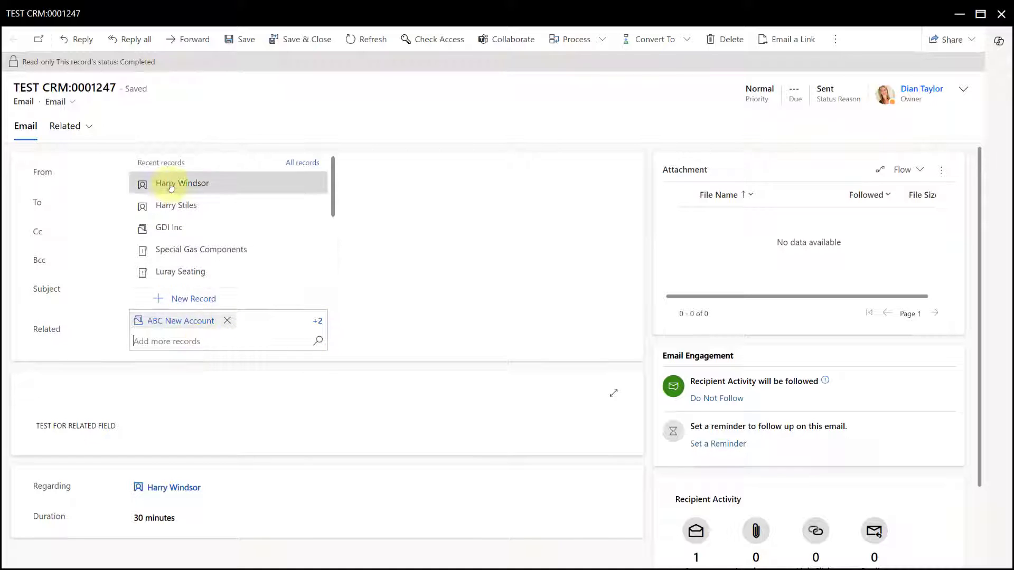
pyautogui.click(374, 314)
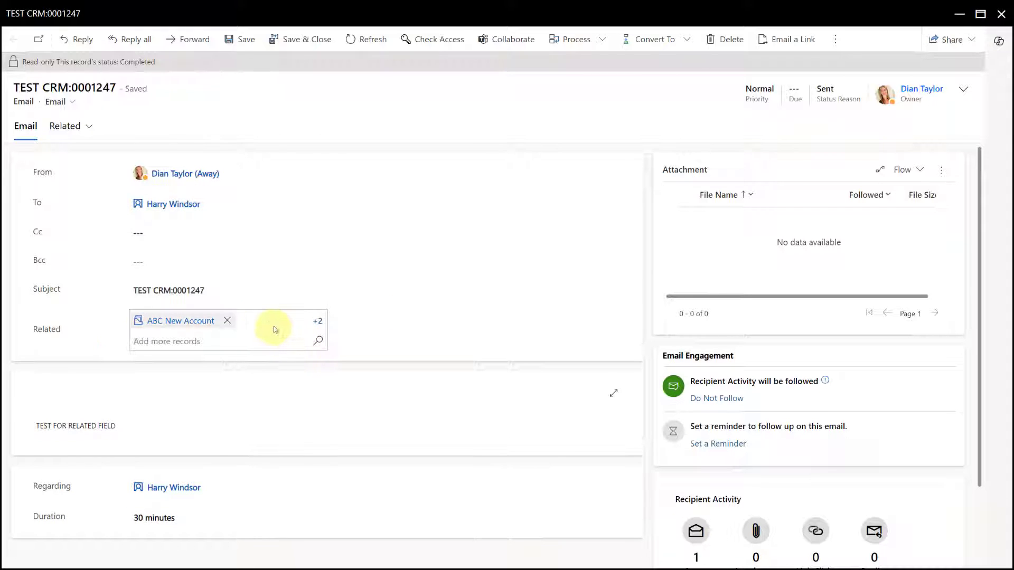
pyautogui.click(318, 323)
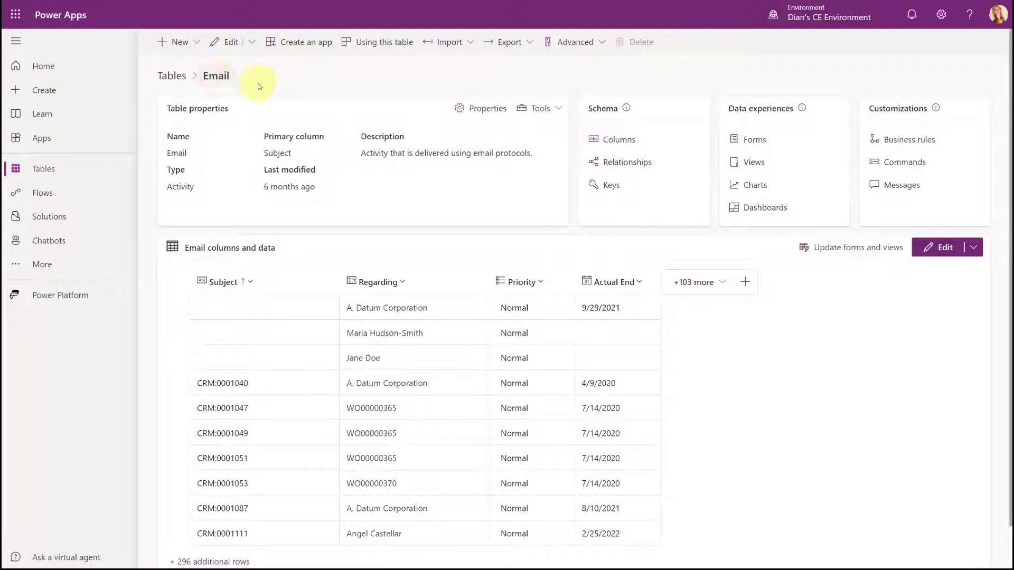
# List the Email table's columns and select the Regarding (Lookup) and Related (PartyList) rows.
pyautogui.click(607, 140)
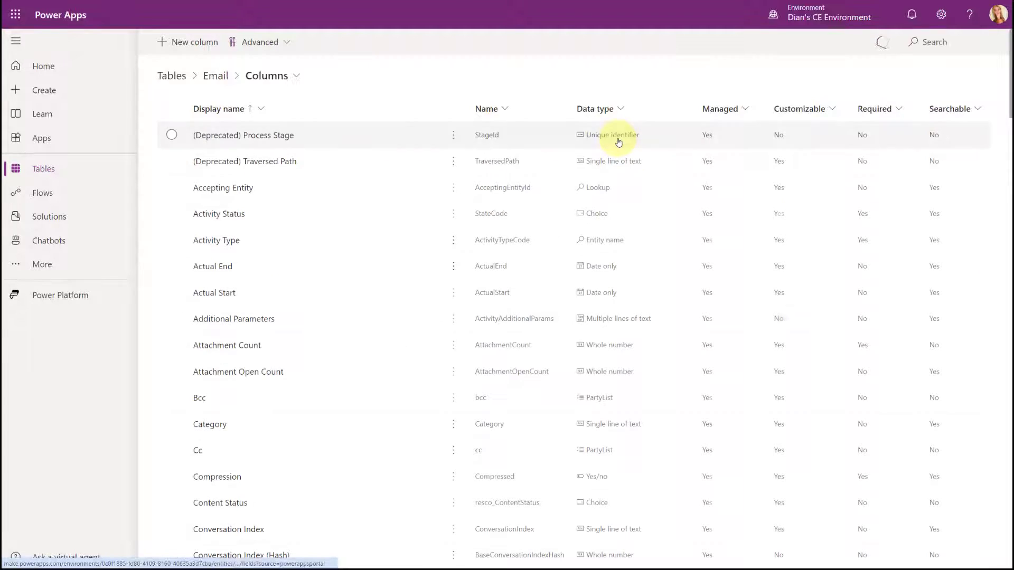
pyautogui.scroll(-14, 484, 343)
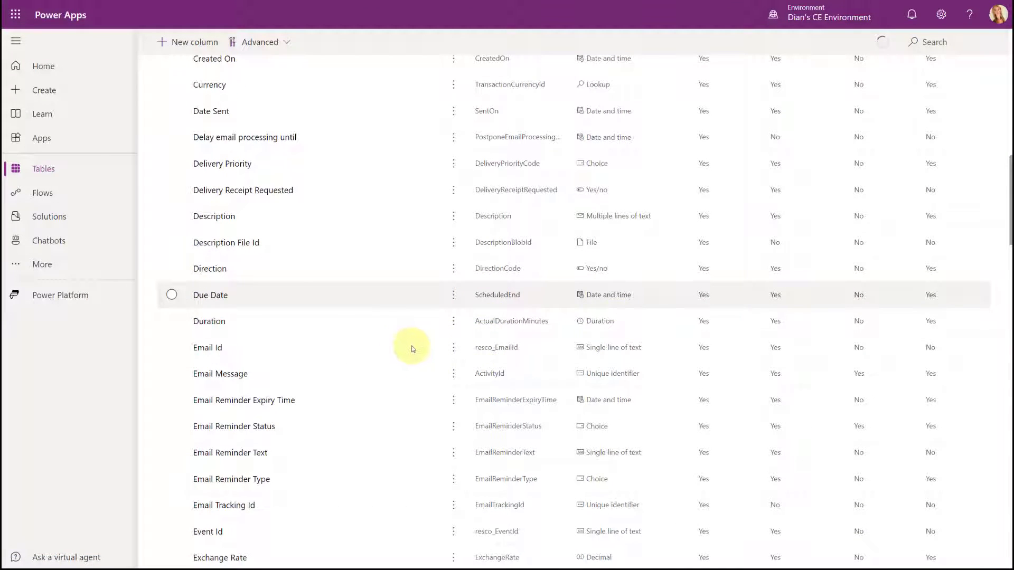
pyautogui.scroll(-15, 1009, 178)
pyautogui.scroll(-6, 629, 258)
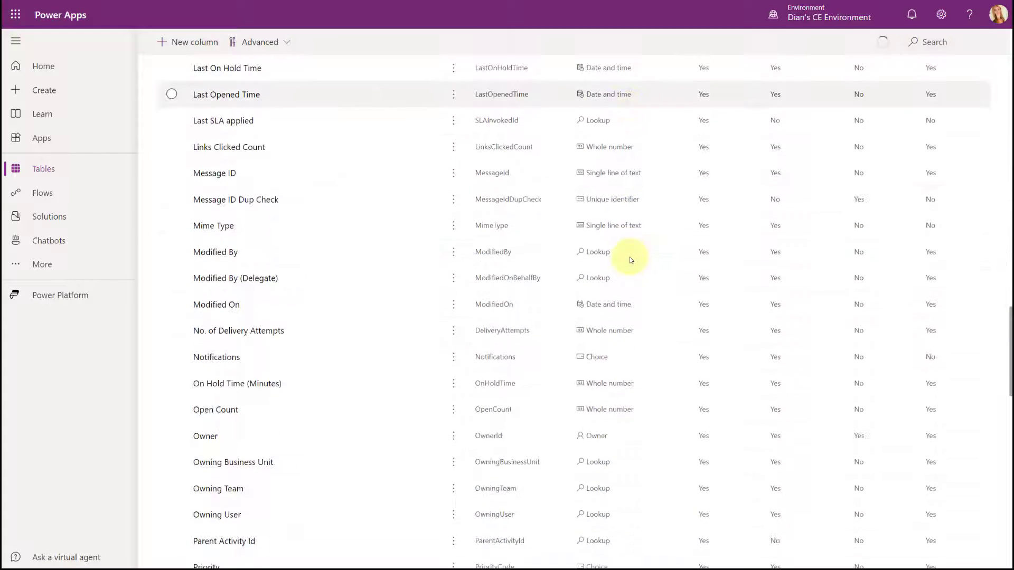
pyautogui.scroll(-4, 629, 259)
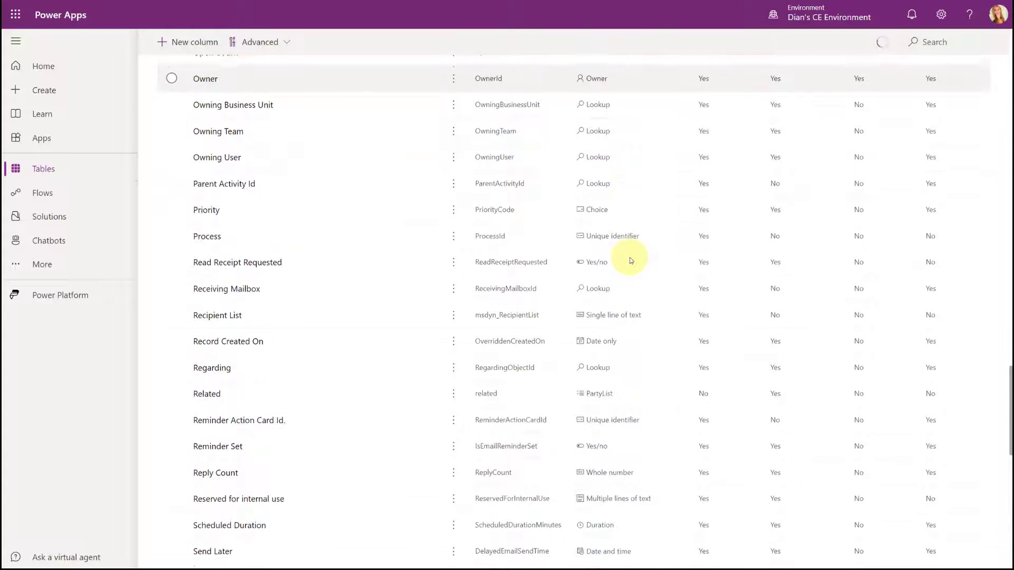
pyautogui.click(172, 331)
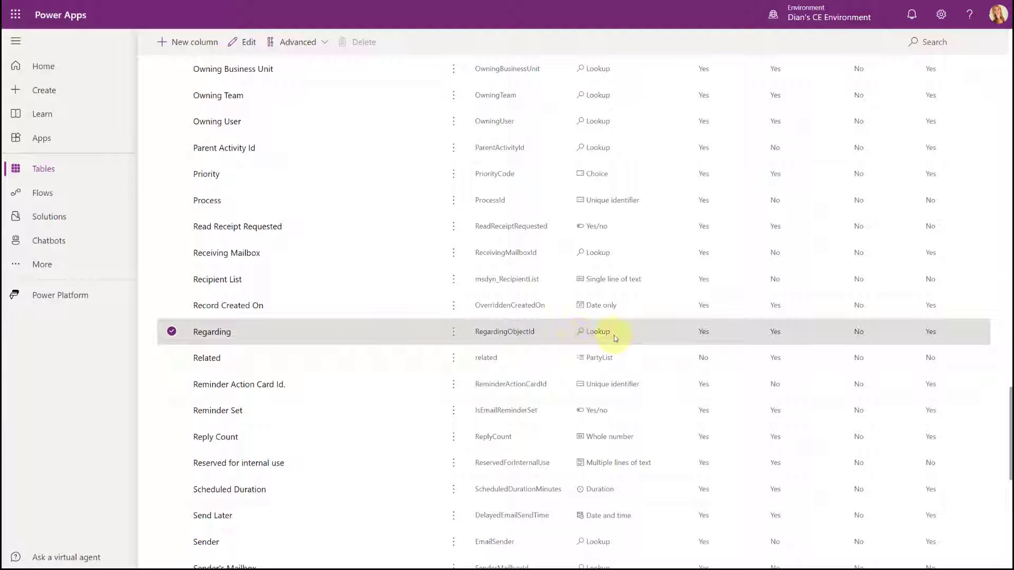
pyautogui.click(182, 362)
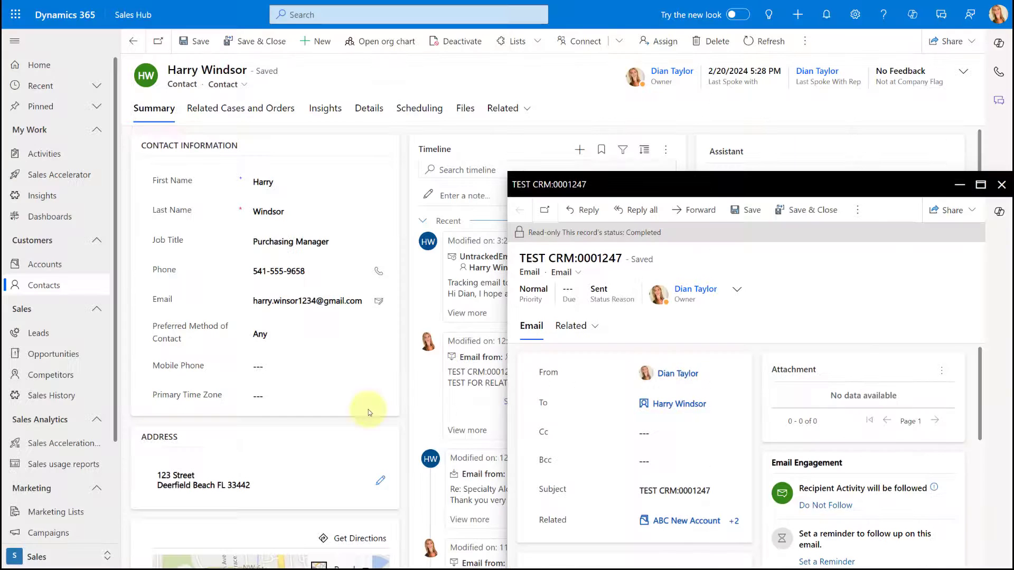
# Open Advanced lookup for the maximized email's Related field.
pyautogui.click(980, 186)
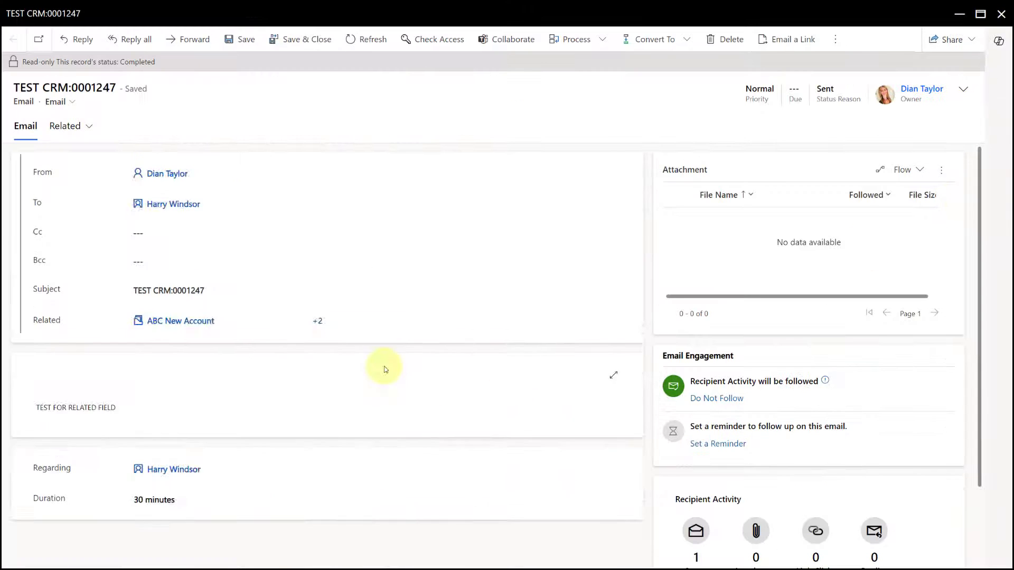
pyautogui.click(220, 340)
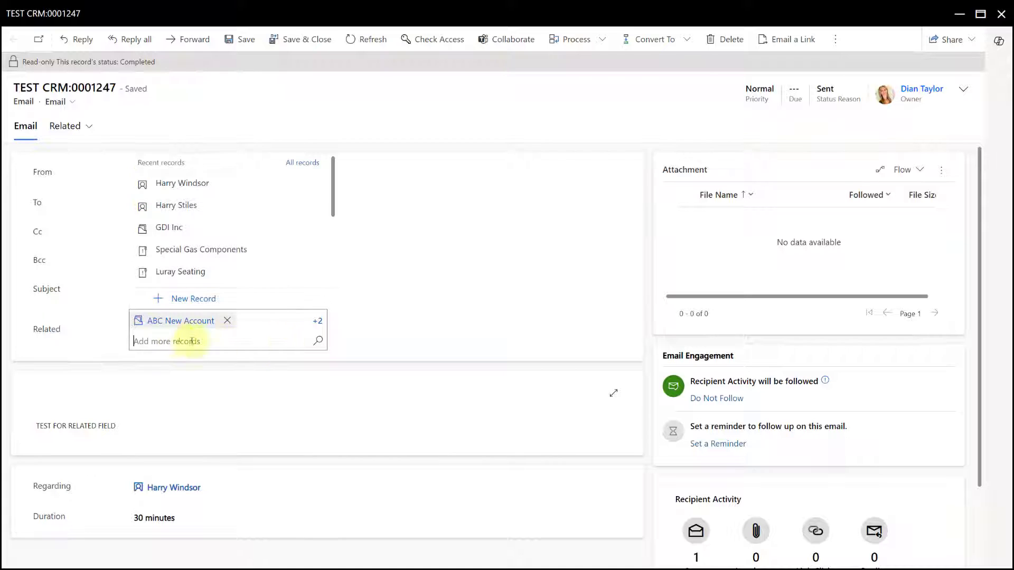
pyautogui.click(317, 342)
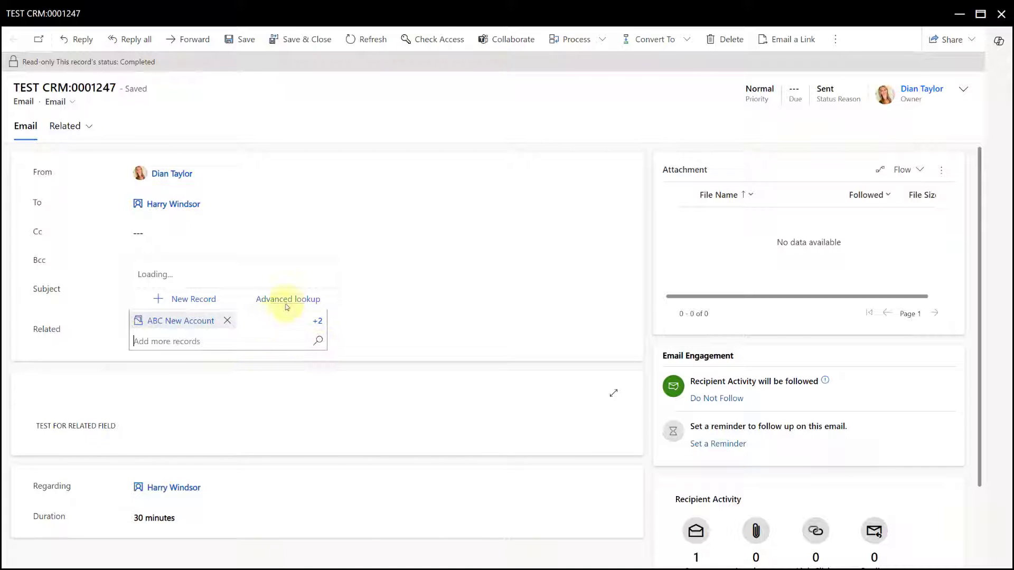
pyautogui.click(286, 306)
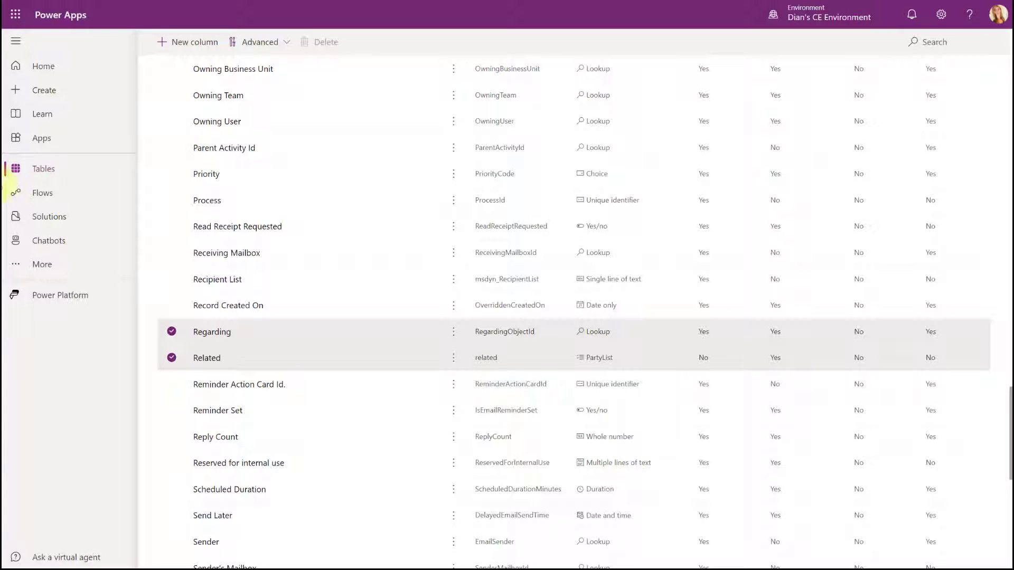
# Open the Account table's properties and expand its Advanced options.
pyautogui.click(63, 169)
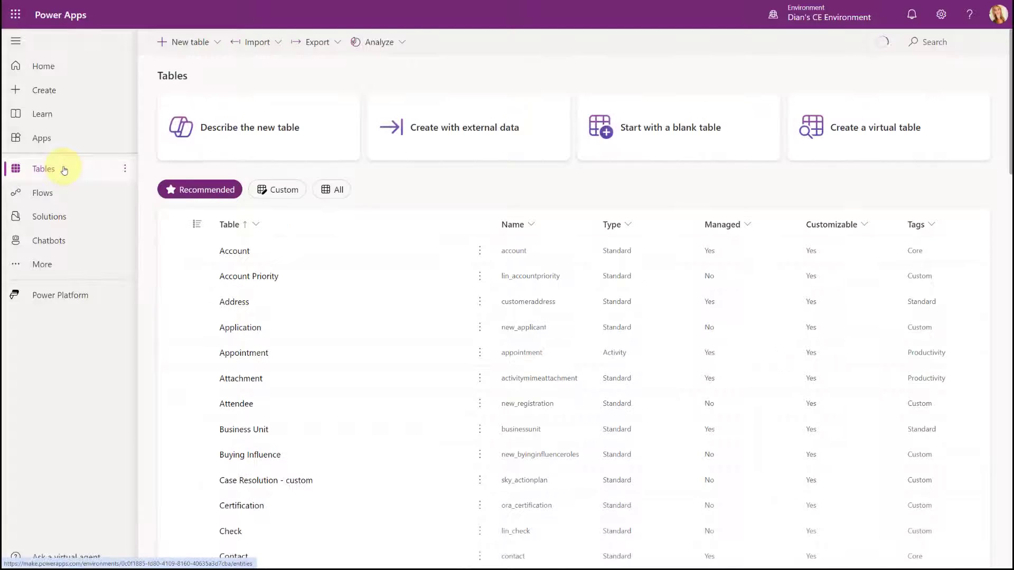
pyautogui.click(235, 251)
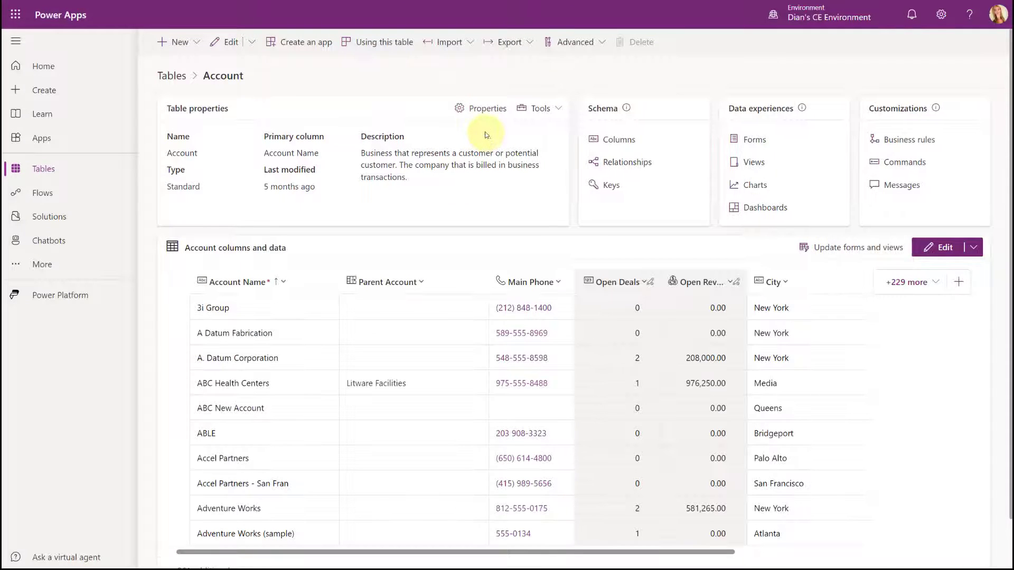
pyautogui.click(487, 108)
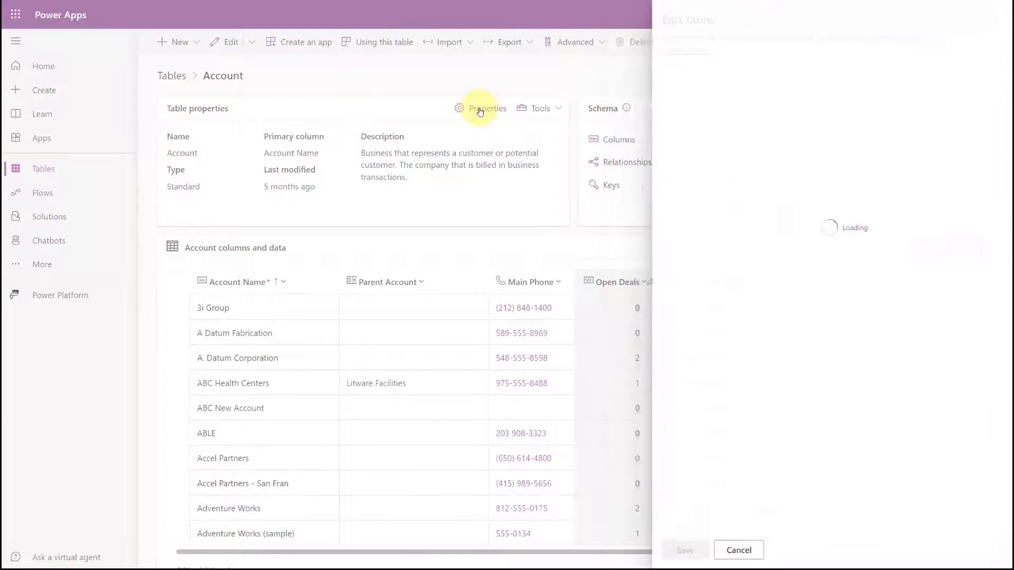
pyautogui.click(690, 280)
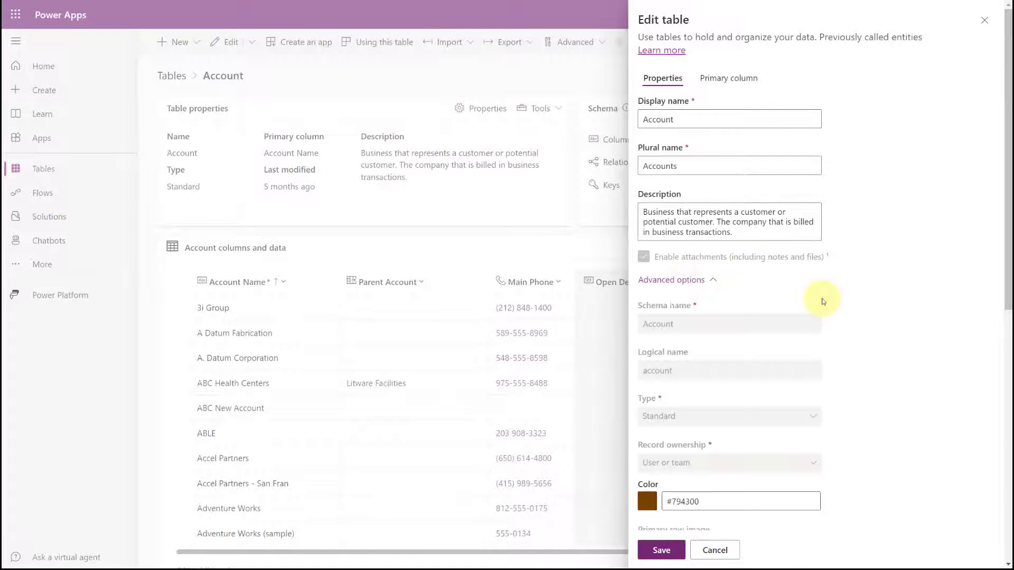
pyautogui.scroll(-2, 781, 249)
pyautogui.scroll(-7, 880, 274)
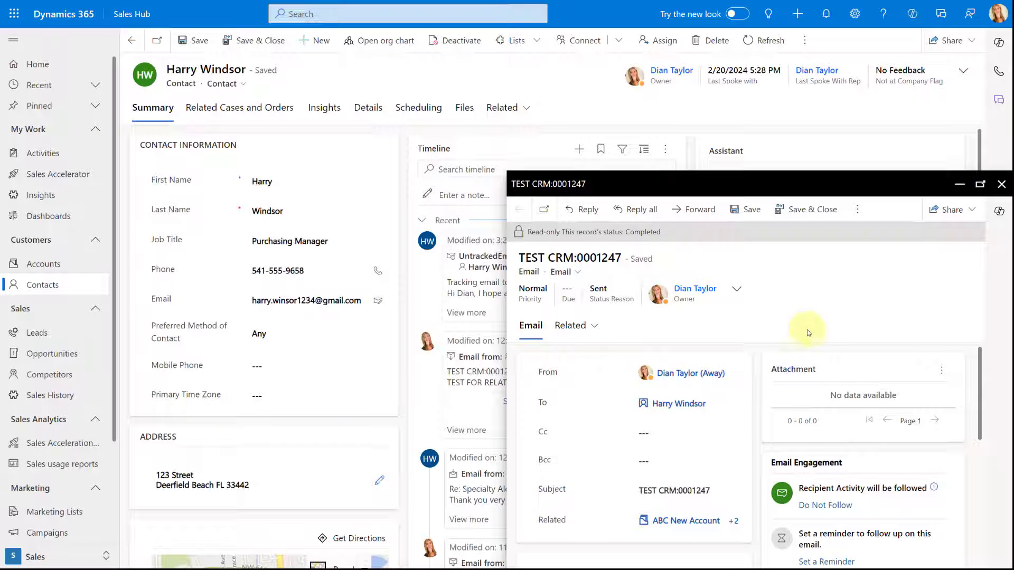
# Review the account and two contacts in the email's Related field, then close TEST CRM:0001247.
pyautogui.click(980, 184)
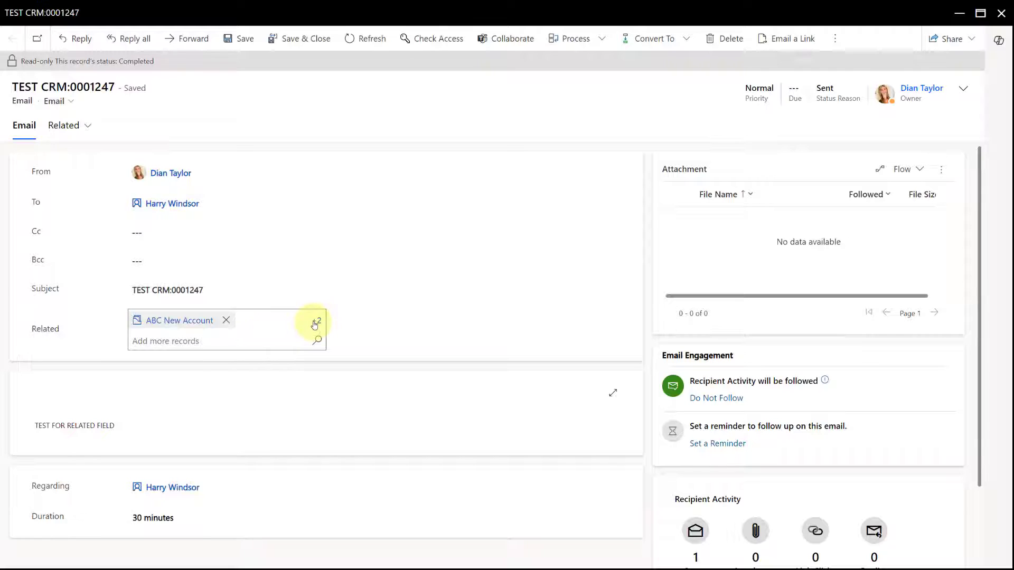
pyautogui.click(314, 323)
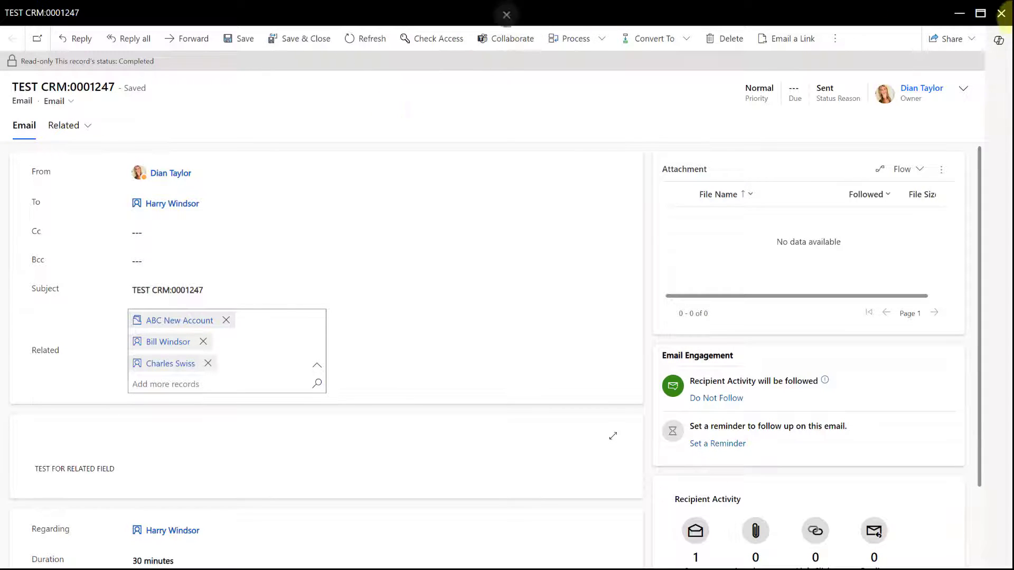
pyautogui.click(999, 14)
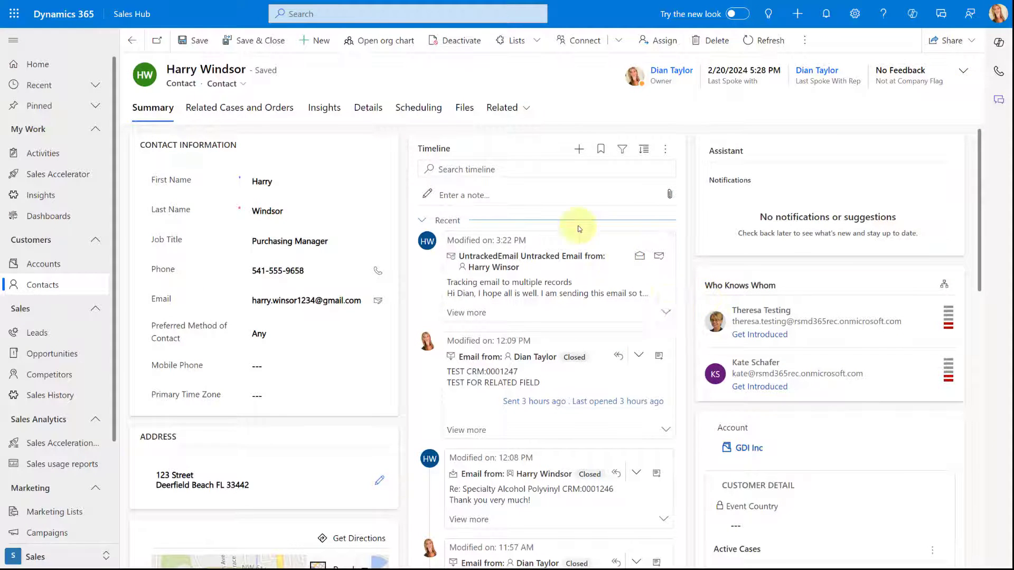
pyautogui.click(579, 152)
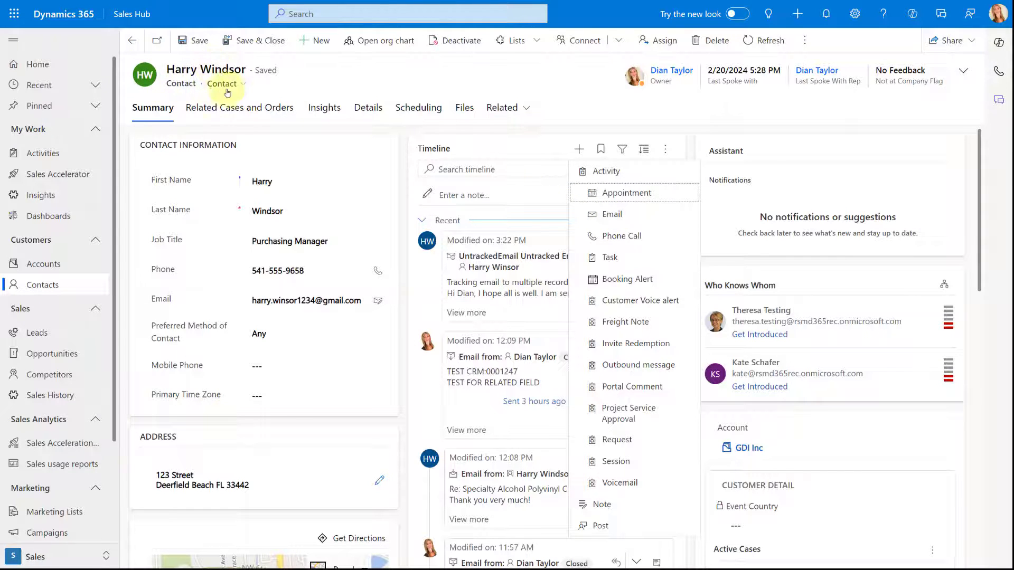
pyautogui.click(611, 215)
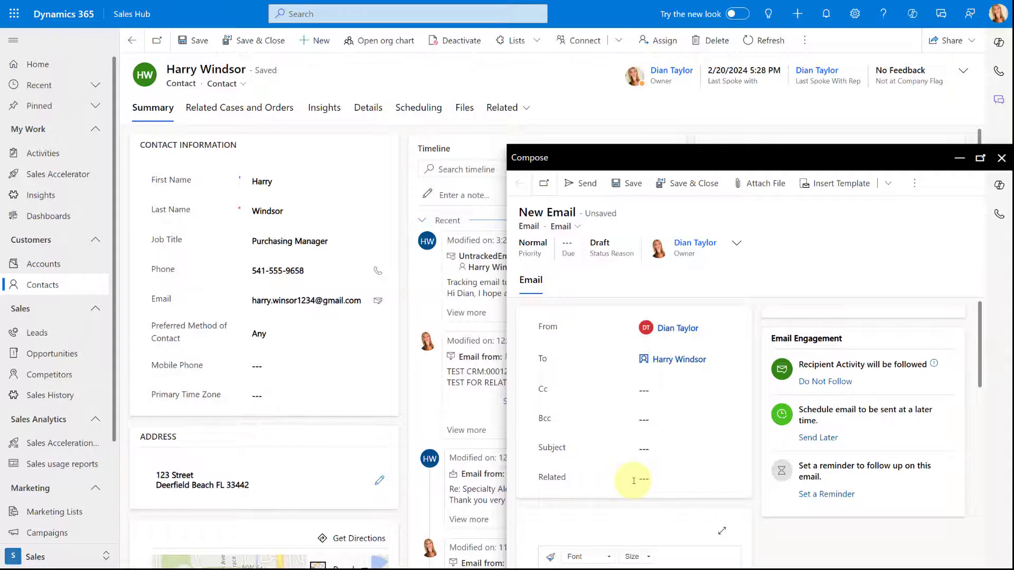
pyautogui.click(980, 158)
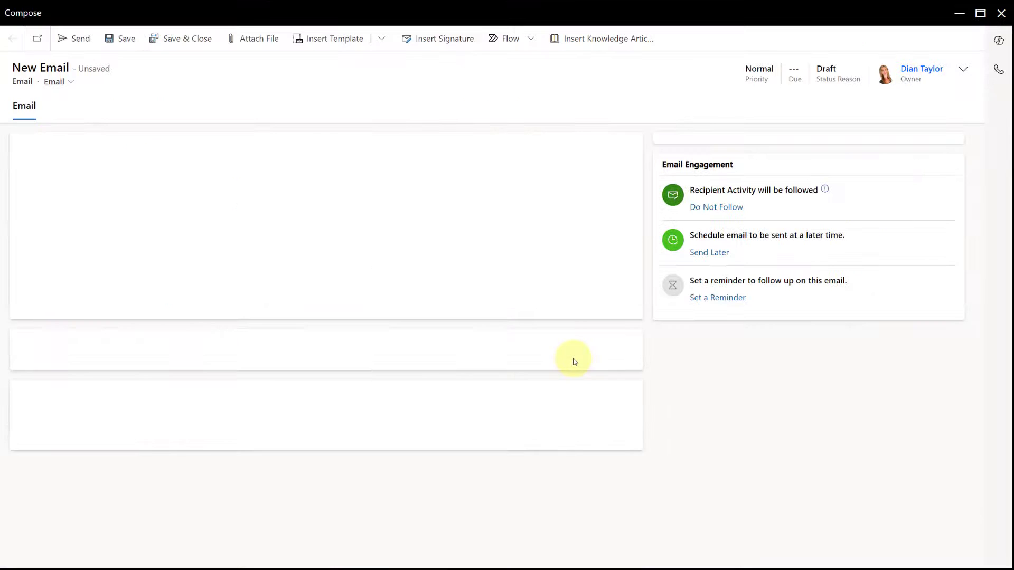
pyautogui.scroll(-6, 404, 332)
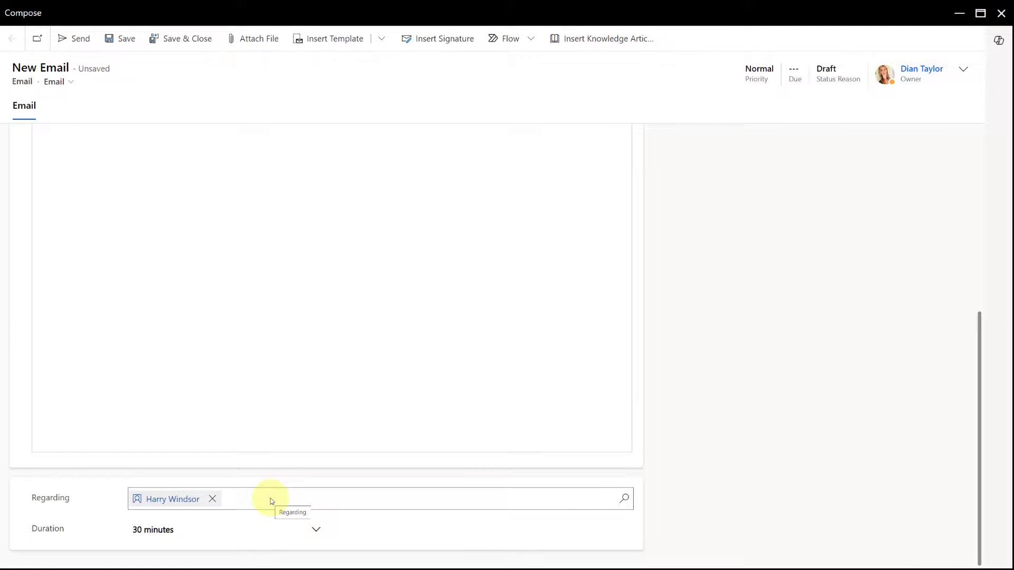
pyautogui.scroll(6, 271, 501)
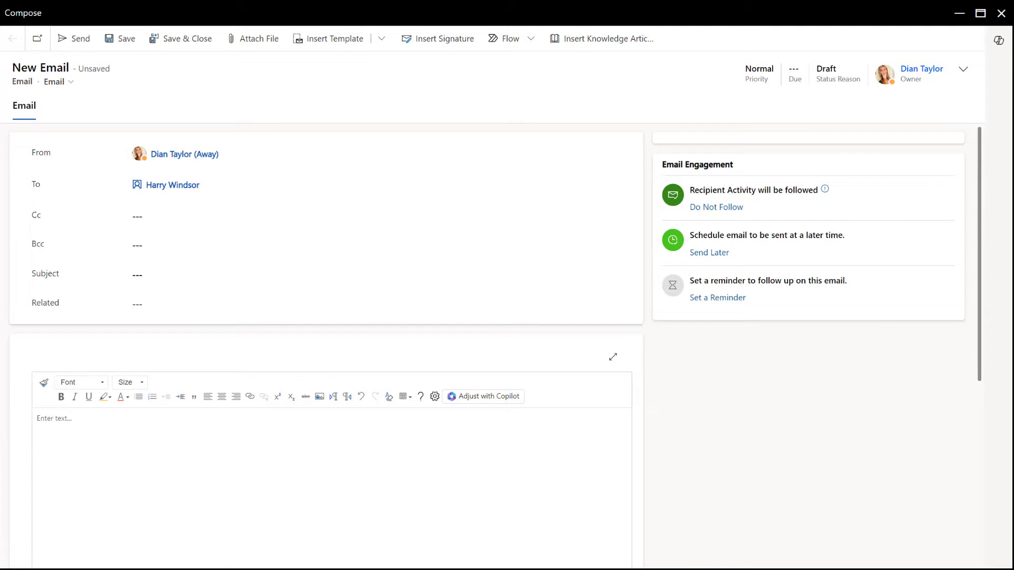
pyautogui.click(140, 306)
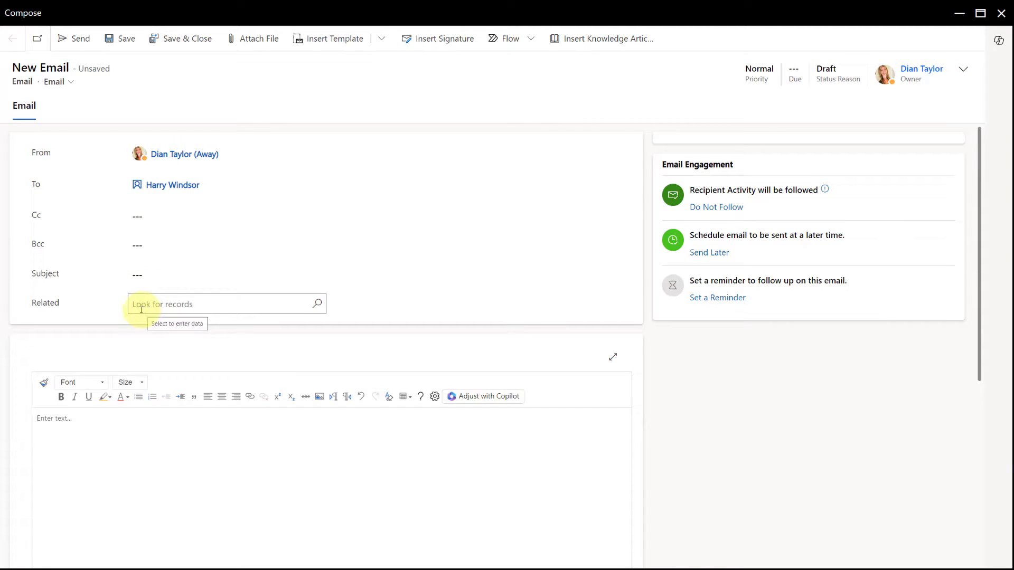
pyautogui.click(1001, 16)
pyautogui.click(607, 340)
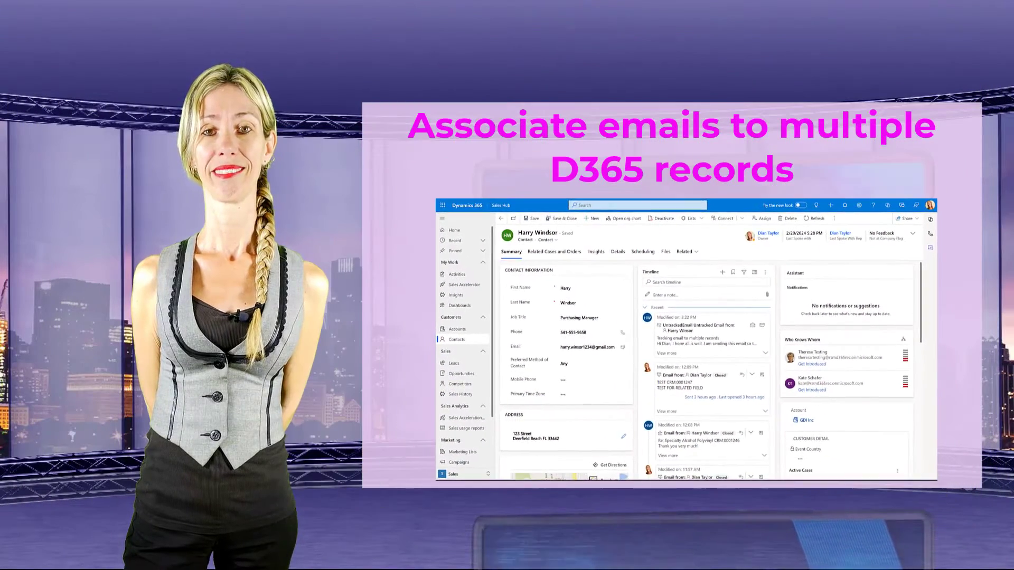